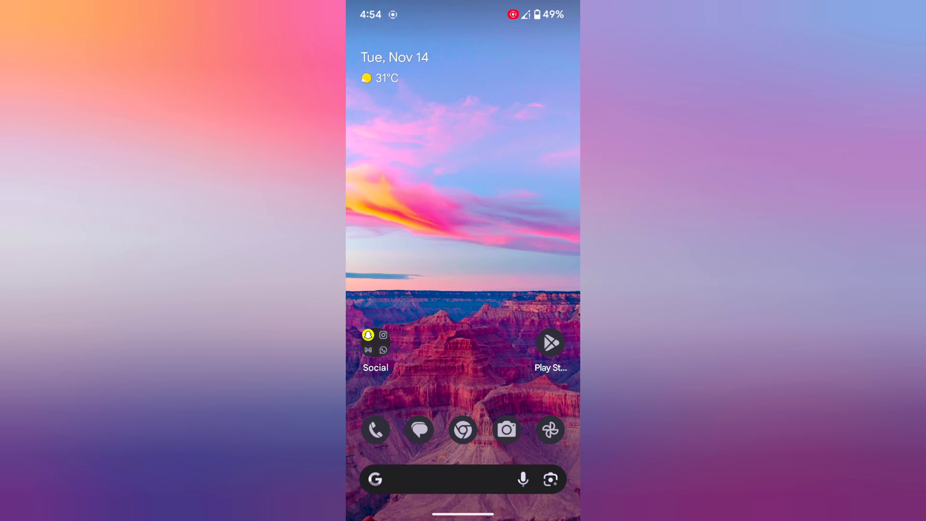
# Pull down the notification shade and expand it into the full Quick Settings panel.
pyautogui.moveTo(463, 15); pyautogui.dragTo(464, 290)
pyautogui.moveTo(463, 131); pyautogui.dragTo(463, 362)
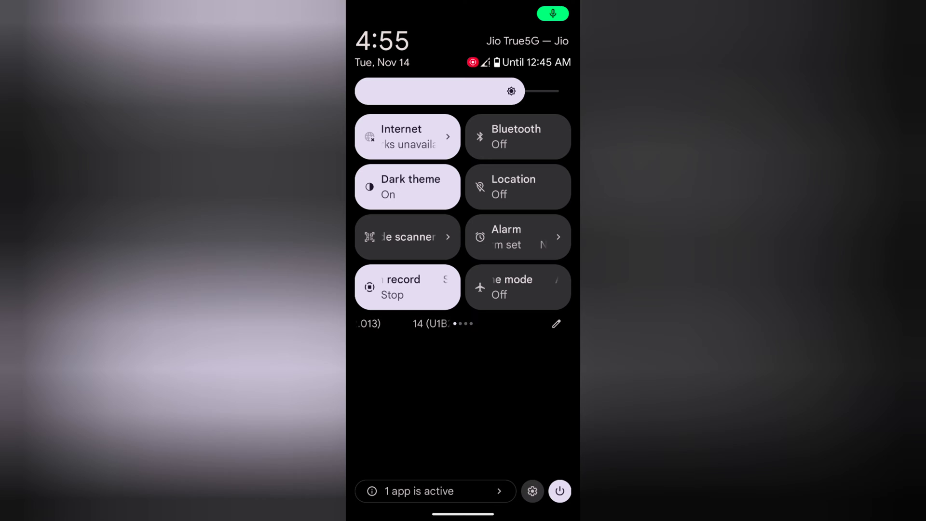
# Open Settings from the gear icon and go to Apps, then App battery usage.
pyautogui.click(532, 491)
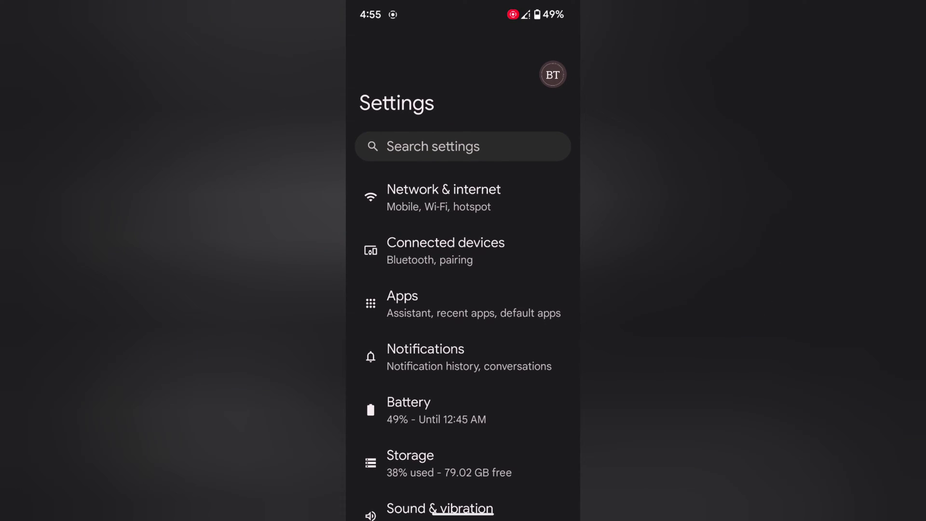
pyautogui.moveTo(542, 335); pyautogui.dragTo(544, 260)
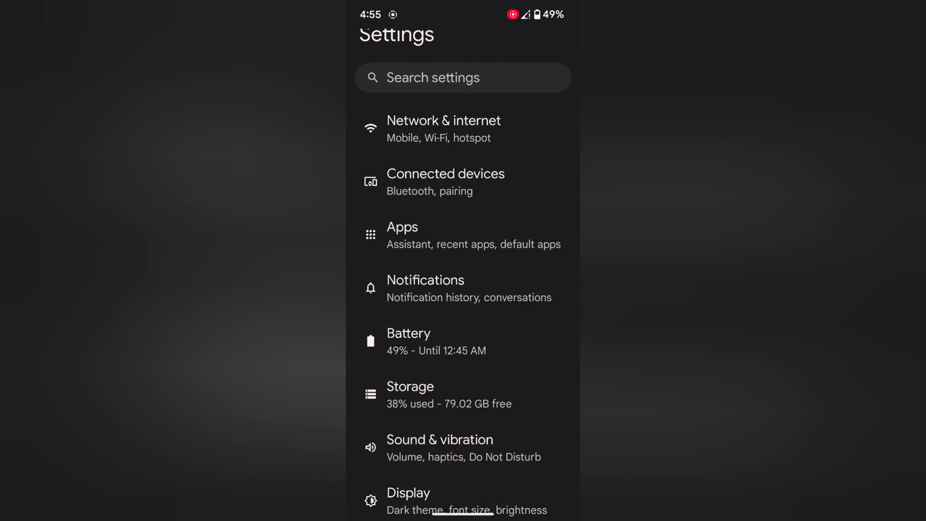
pyautogui.click(544, 233)
pyautogui.moveTo(557, 376); pyautogui.dragTo(567, 145)
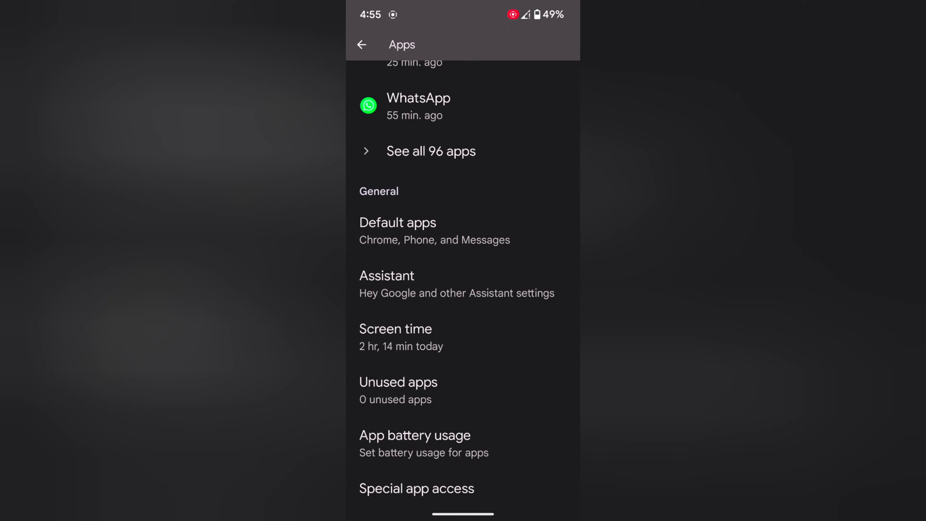
pyautogui.click(543, 447)
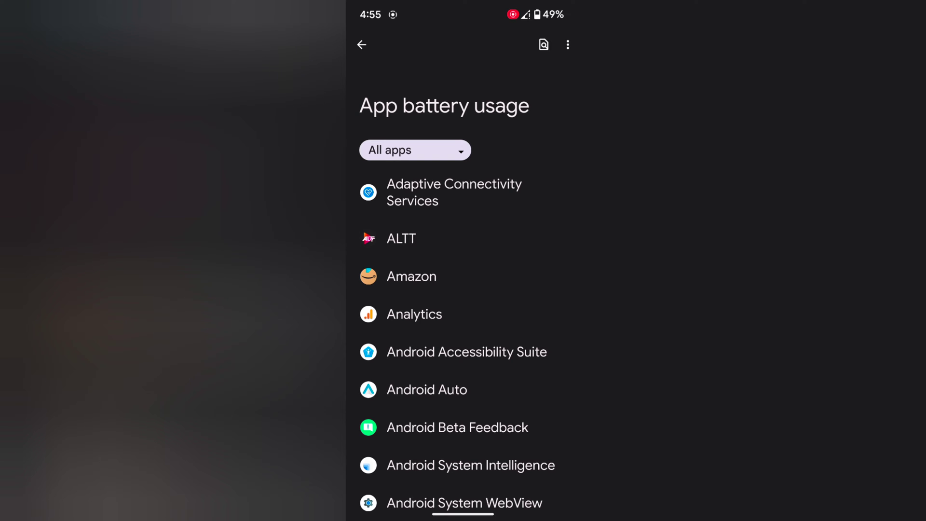
pyautogui.click(414, 150)
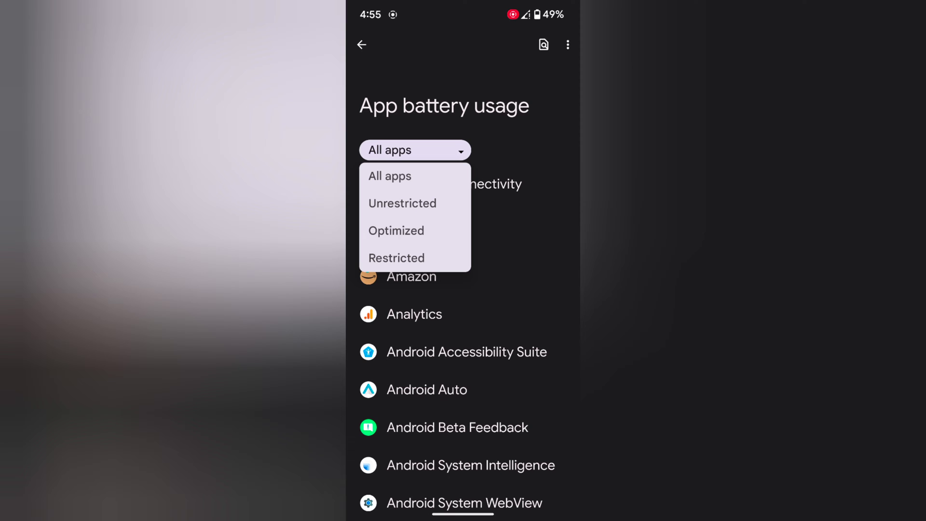
pyautogui.click(402, 204)
pyautogui.click(415, 150)
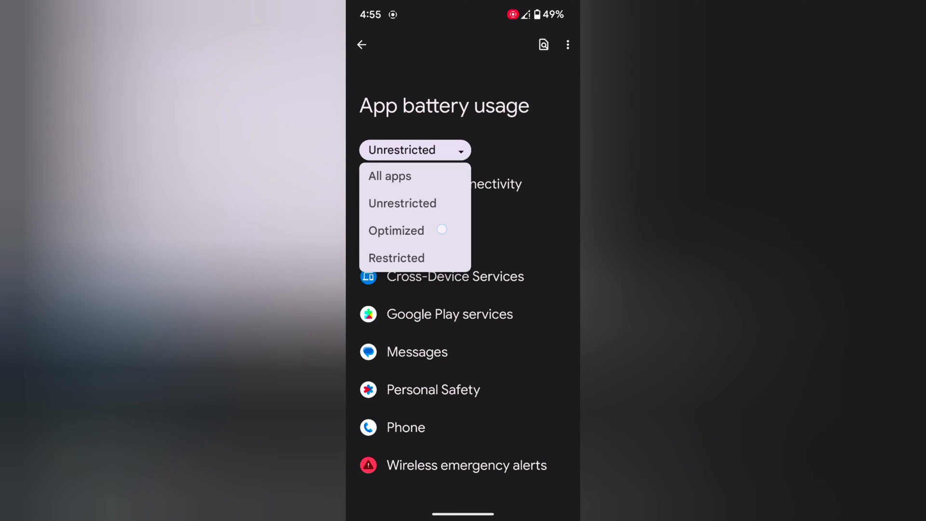
pyautogui.click(397, 230)
pyautogui.click(415, 150)
pyautogui.click(396, 258)
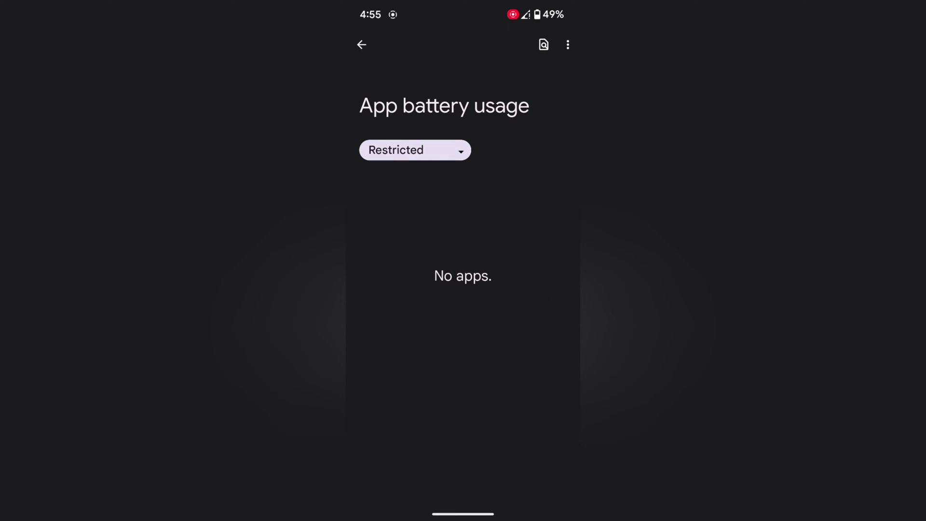
pyautogui.click(454, 152)
pyautogui.click(406, 177)
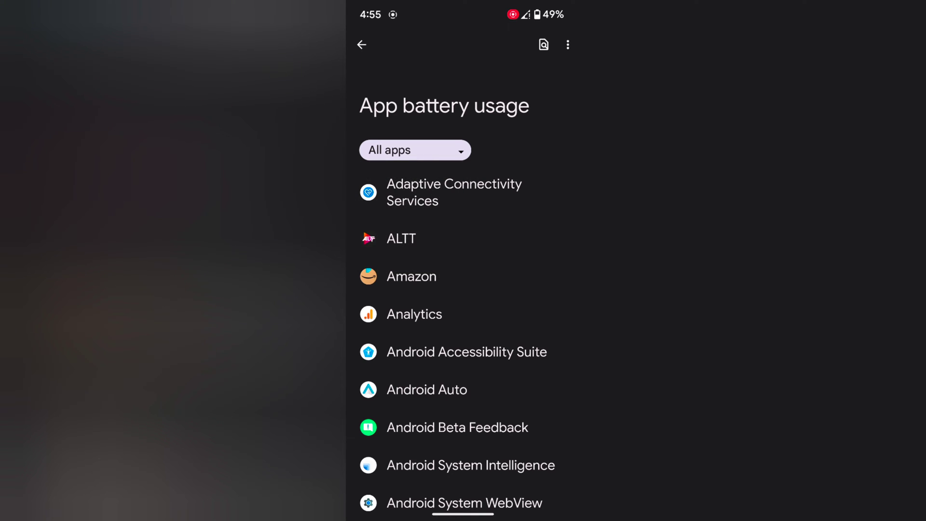
# Turn on Show system for the battery usage list and open Canva's entry.
pyautogui.click(567, 44)
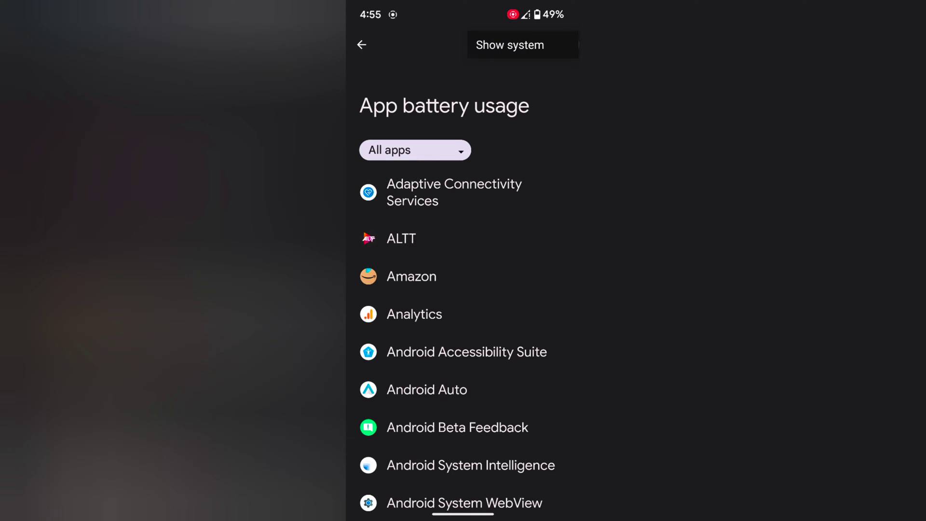
pyautogui.click(510, 45)
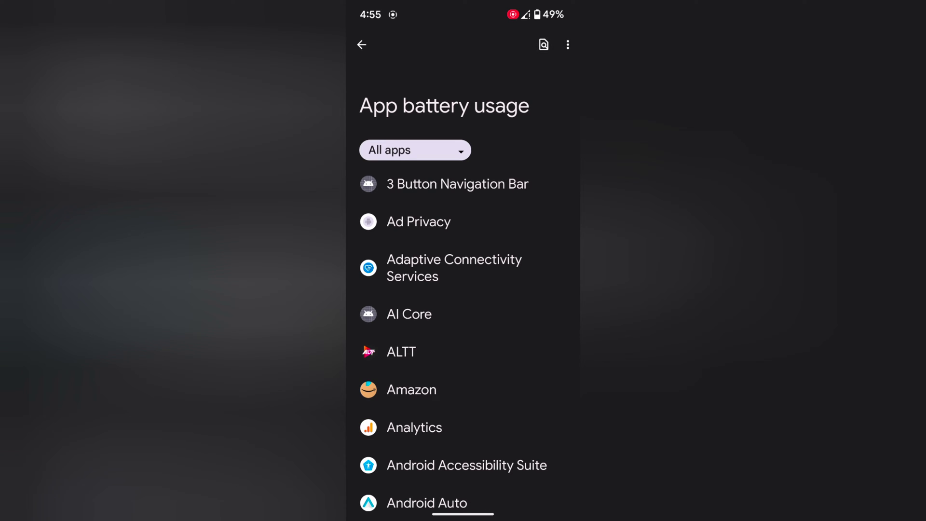
pyautogui.scroll(-3, 548, 290)
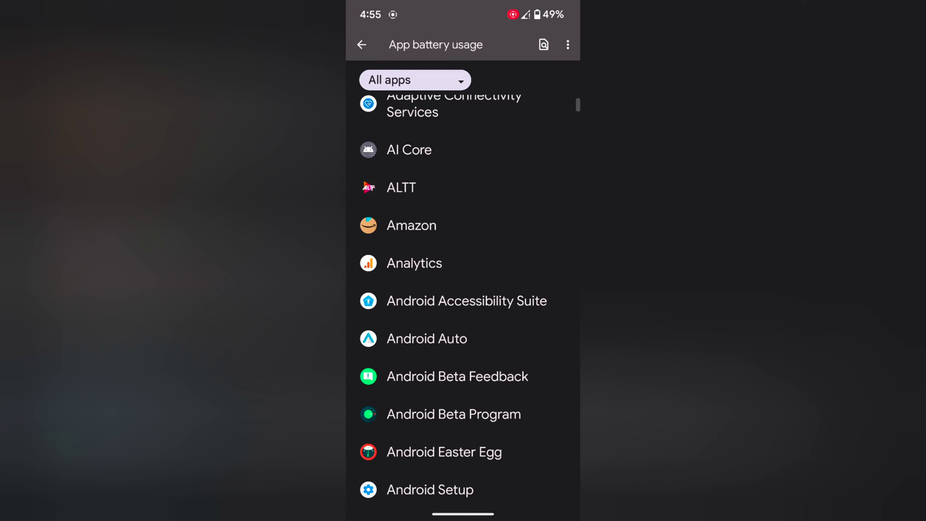
pyautogui.scroll(-3, 538, 275)
pyautogui.scroll(-5, 537, 275)
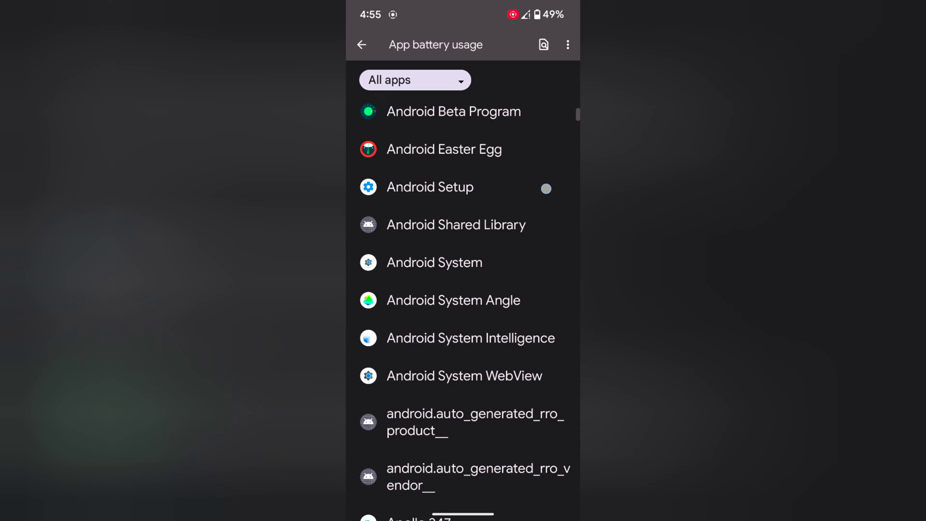
pyautogui.scroll(-5, 537, 275)
pyautogui.scroll(-4, 522, 290)
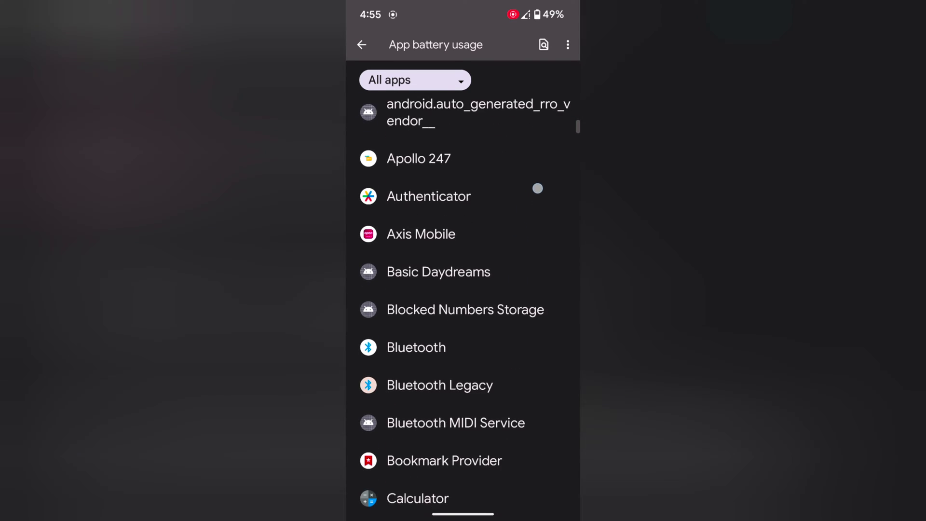
pyautogui.scroll(-1, 523, 289)
pyautogui.scroll(-3, 523, 290)
pyautogui.scroll(-2, 523, 290)
pyautogui.scroll(-1, 522, 290)
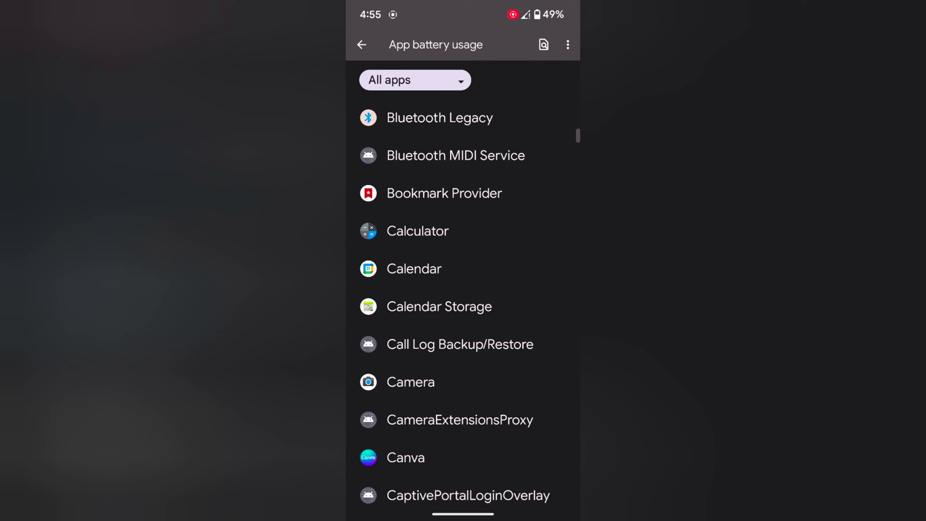
pyautogui.click(487, 457)
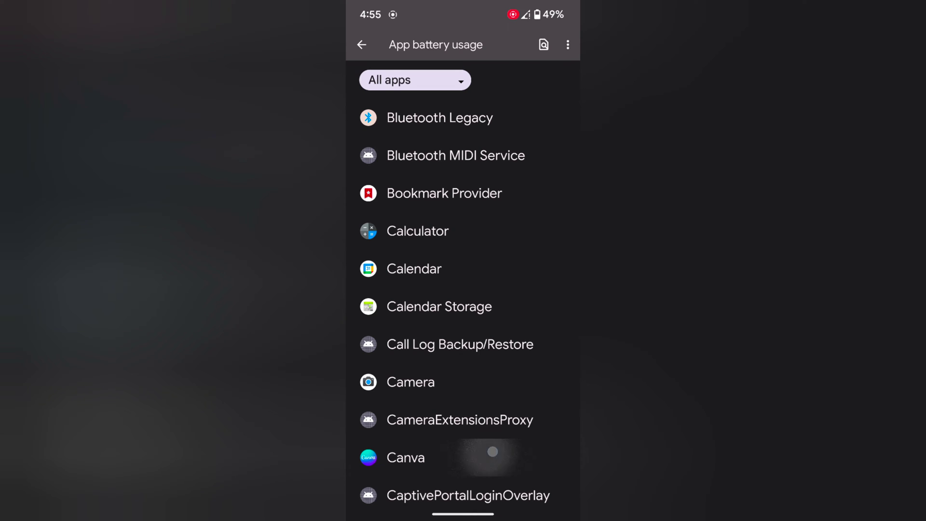
pyautogui.scroll(-2, 463, 290)
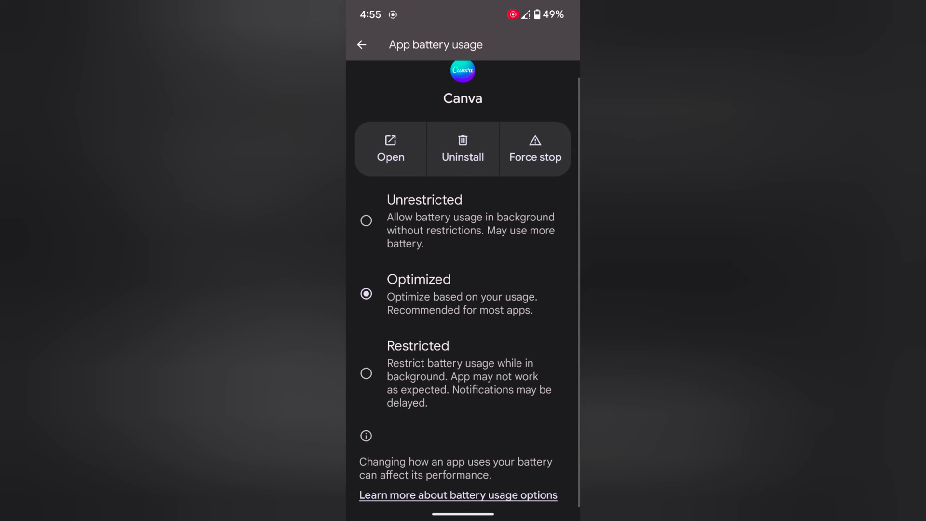
# Switch Canva's battery usage to Restricted, then Unrestricted, and finally Optimized.
pyautogui.click(367, 374)
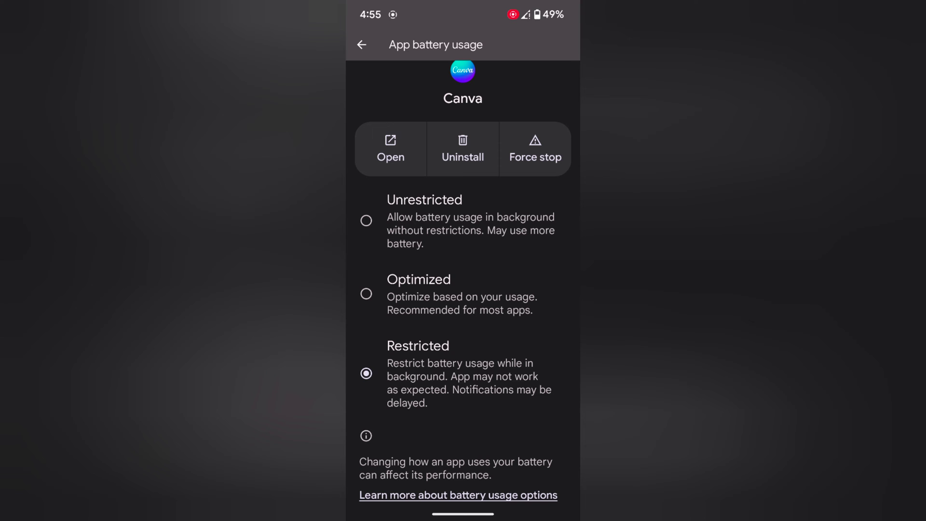
pyautogui.scroll(1, 463, 311)
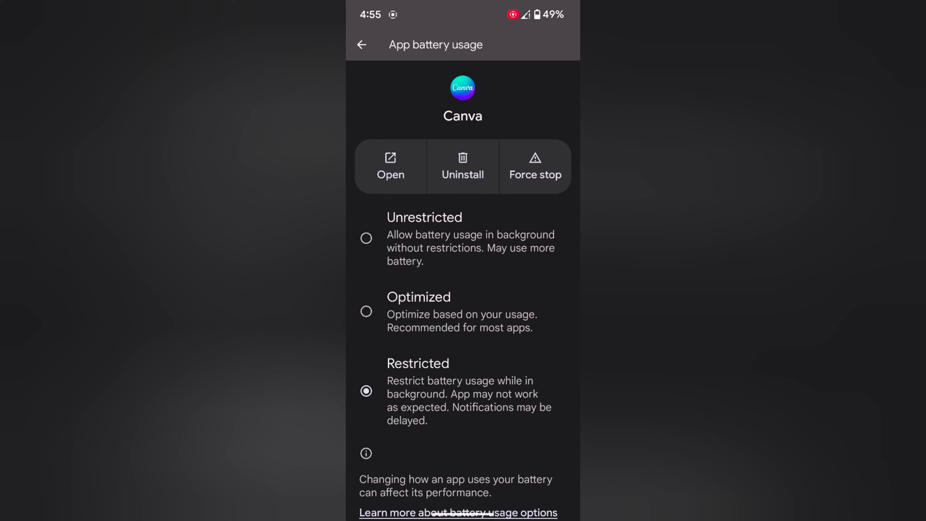
pyautogui.click(366, 238)
pyautogui.click(366, 312)
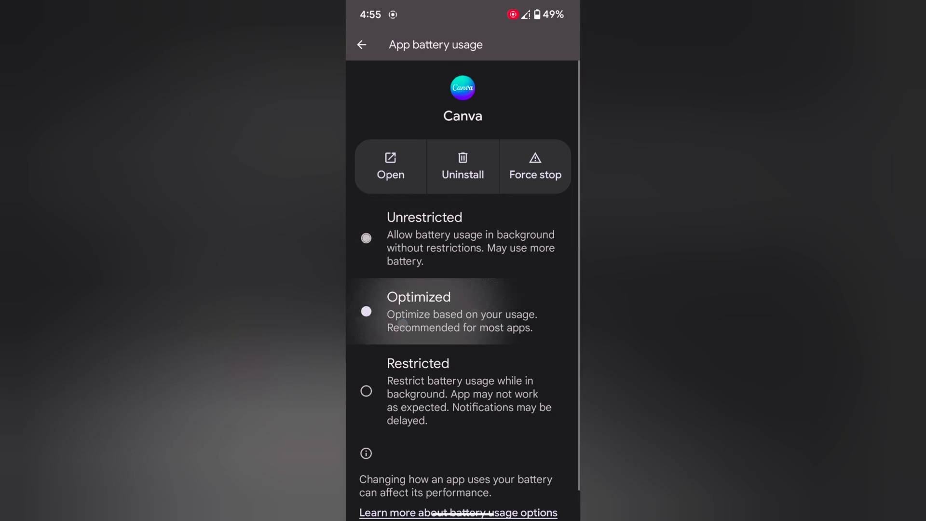
pyautogui.moveTo(577, 297); pyautogui.dragTo(499, 340)
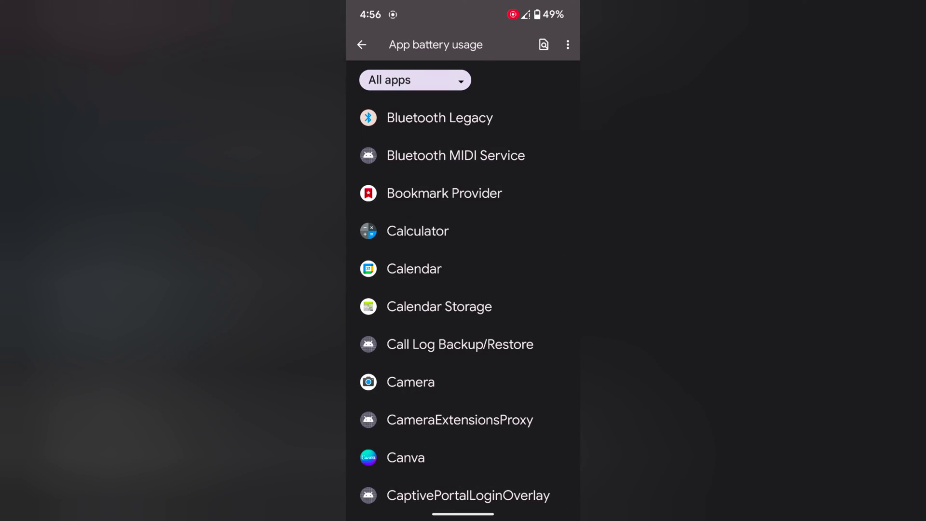
pyautogui.scroll(5, 464, 289)
pyautogui.scroll(3, 463, 290)
pyautogui.moveTo(577, 311); pyautogui.dragTo(500, 311)
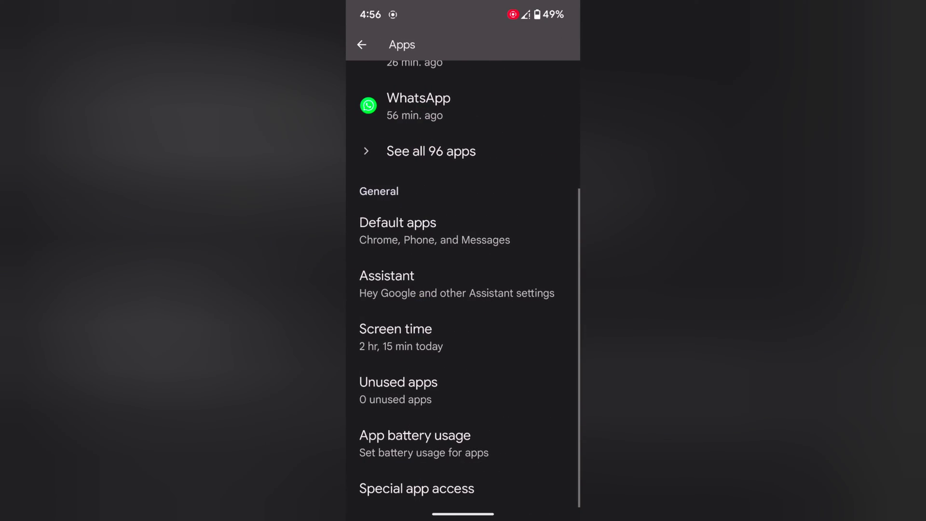